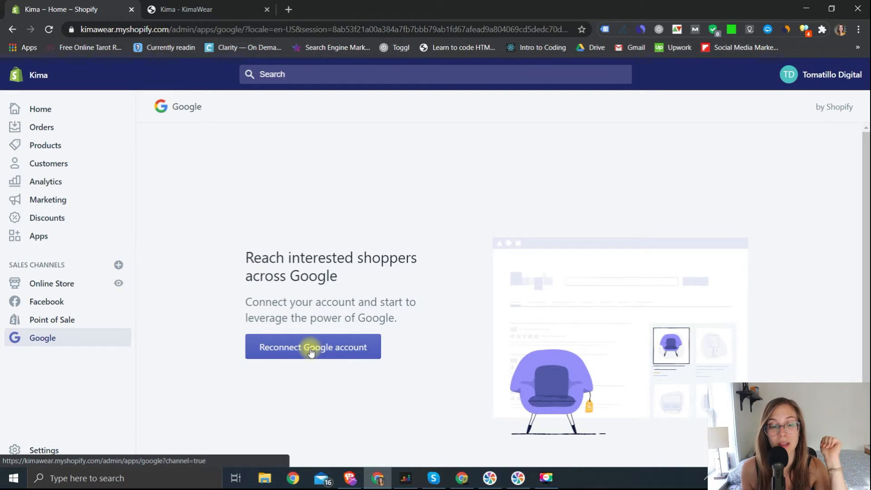
Reconnect the store's Google account and grant shopifycloud.com the requested access permissions
click(311, 350)
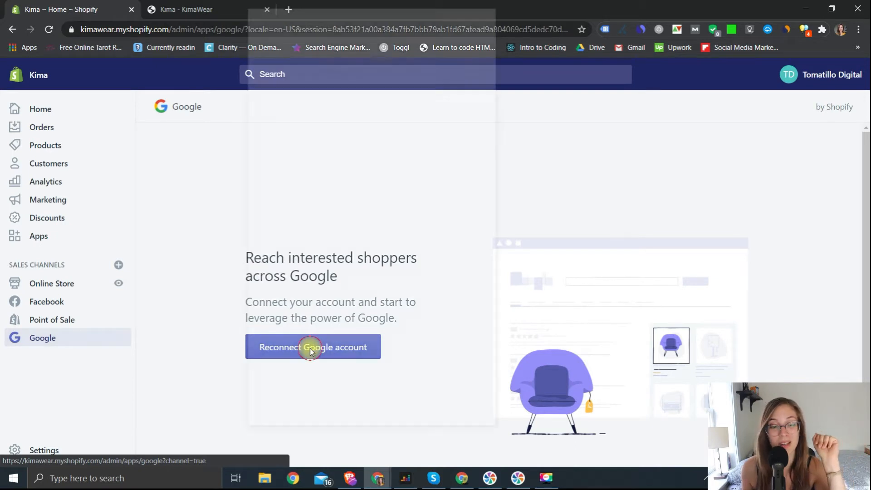
click(342, 323)
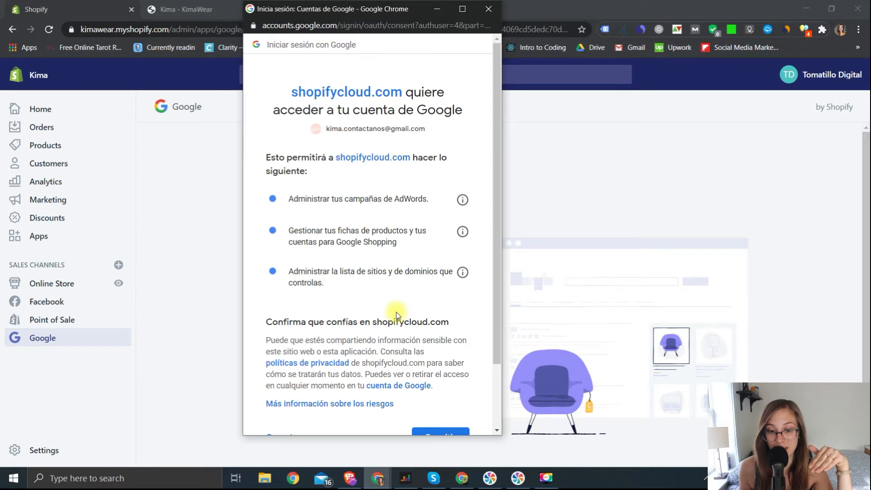
scroll(396, 311, down, 3)
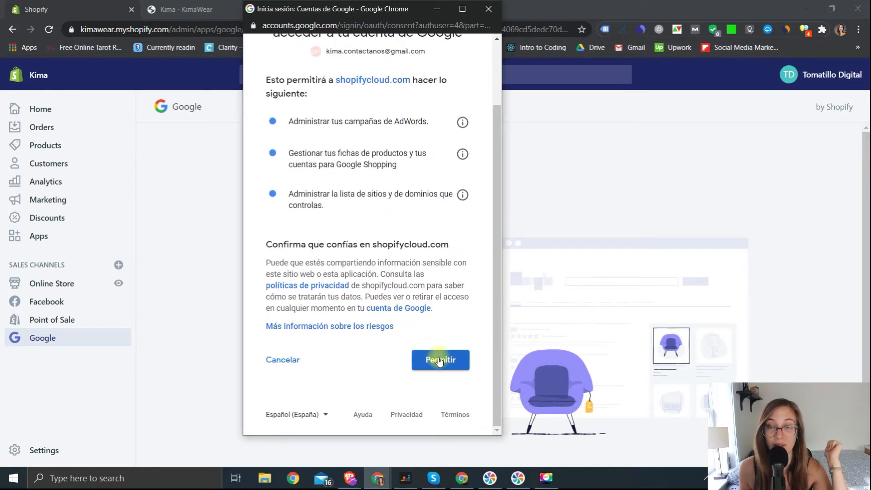
click(440, 360)
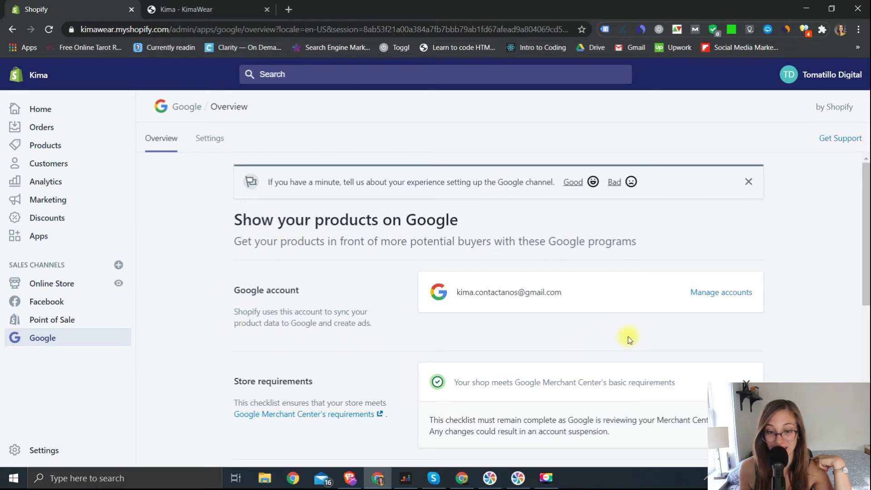
Open the Google account management settings and connect the second listed Kima account as the Google Merchant Center account
scroll(615, 318, down, 1)
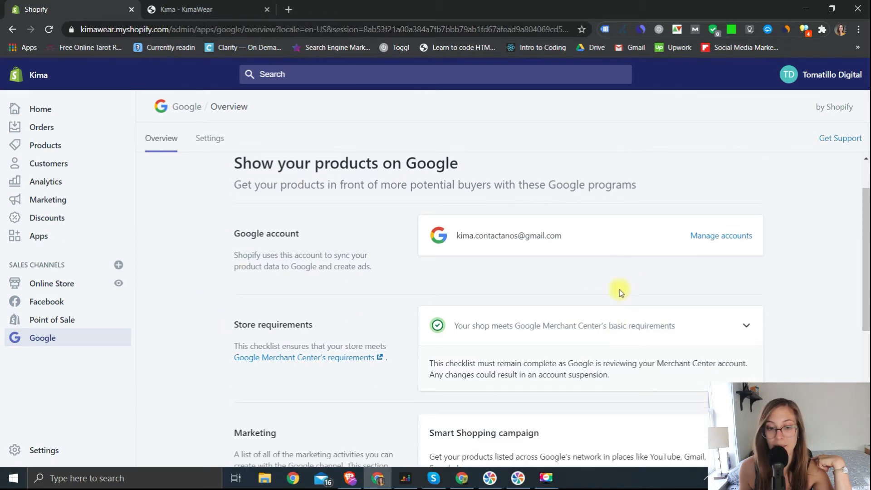
scroll(621, 286, down, 3)
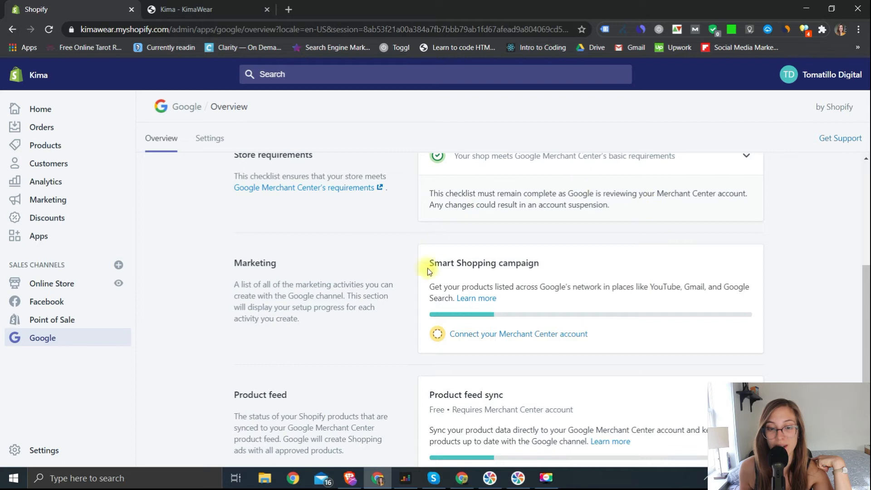
scroll(610, 337, down, 1)
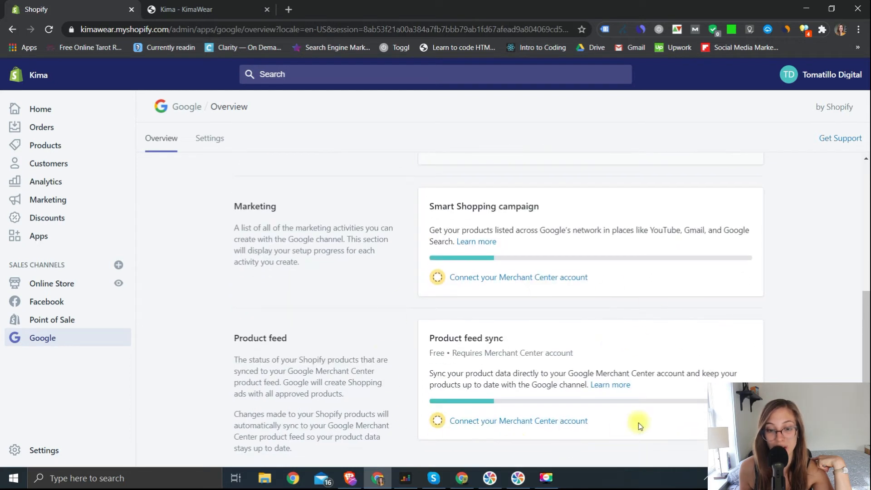
scroll(651, 408, down, 1)
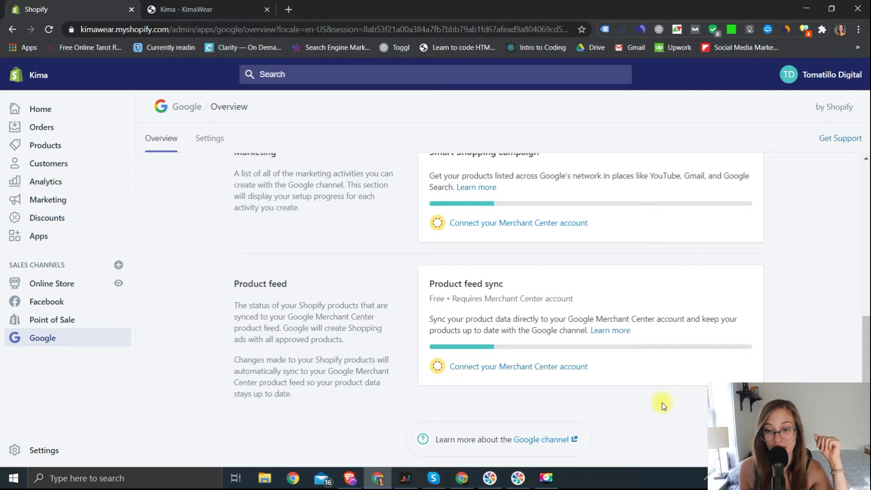
scroll(662, 405, up, 5)
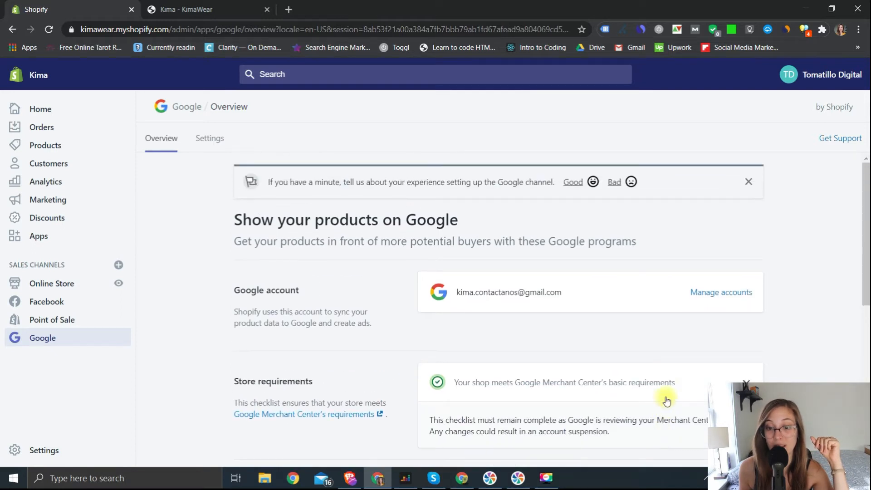
click(715, 293)
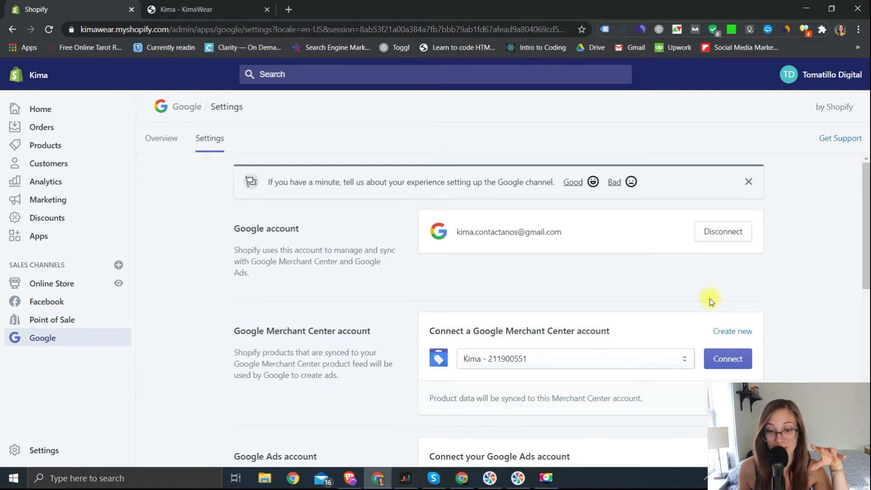
scroll(568, 307, down, 1)
click(568, 306)
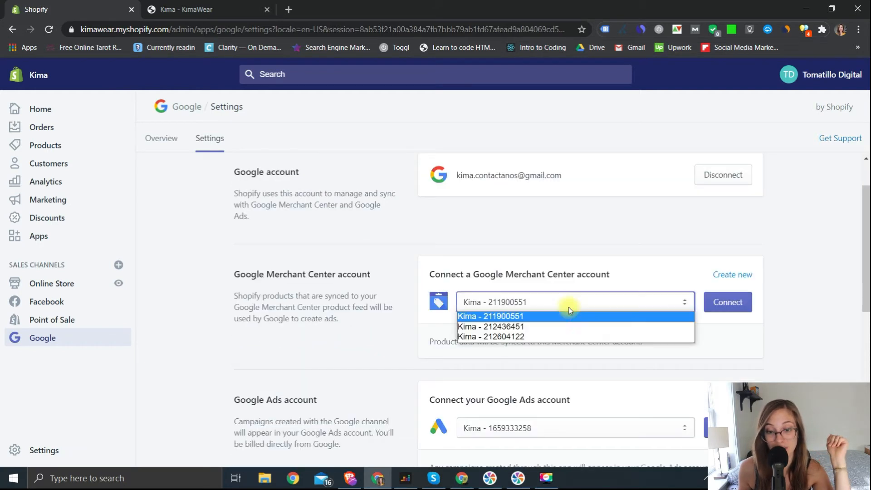
click(551, 325)
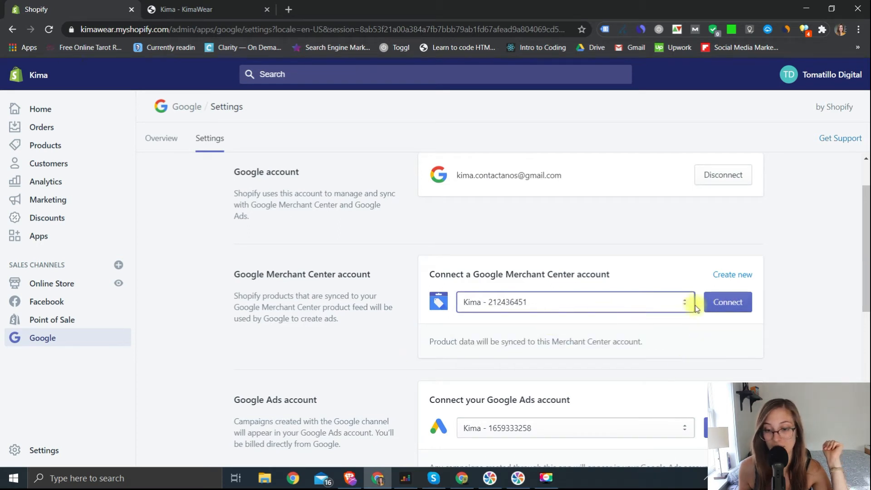
click(728, 311)
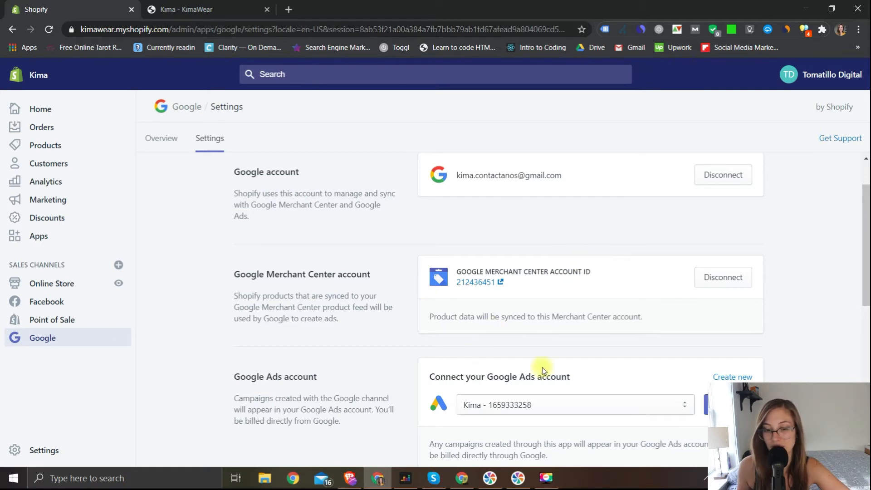
Connect the existing Kima account as the store's Google Ads account
scroll(556, 259, down, 2)
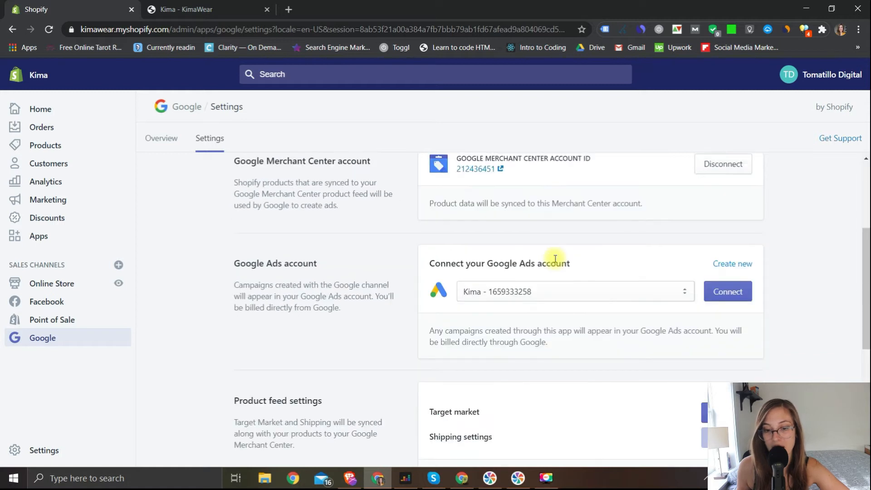
click(565, 293)
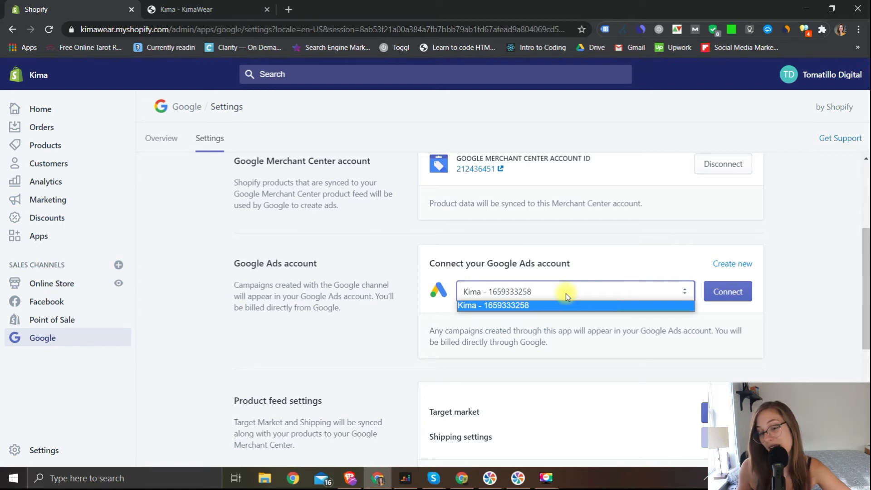
click(565, 293)
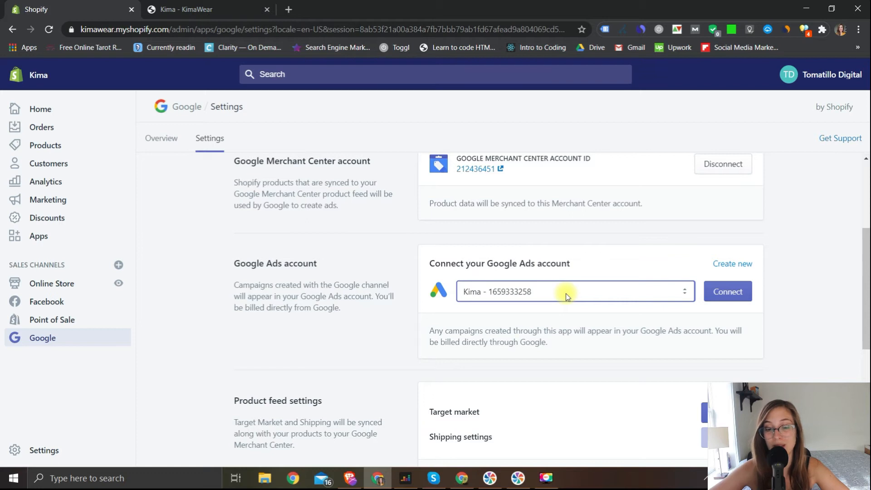
click(565, 294)
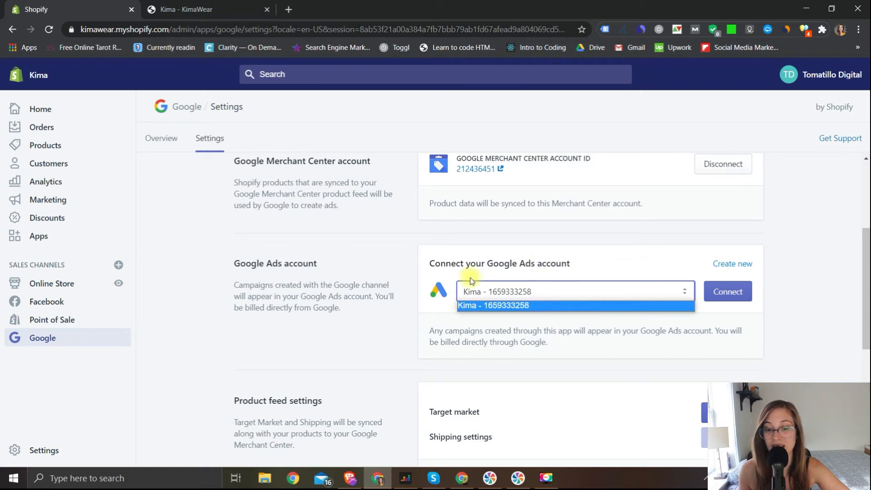
click(535, 306)
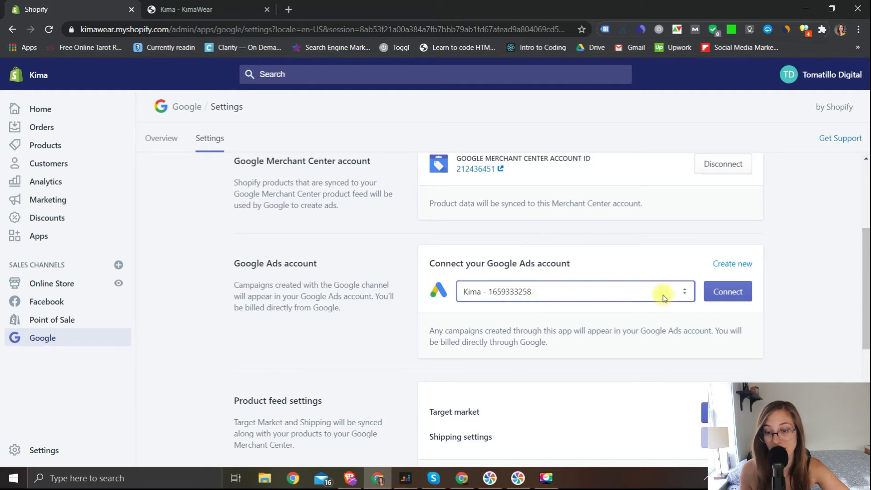
click(728, 291)
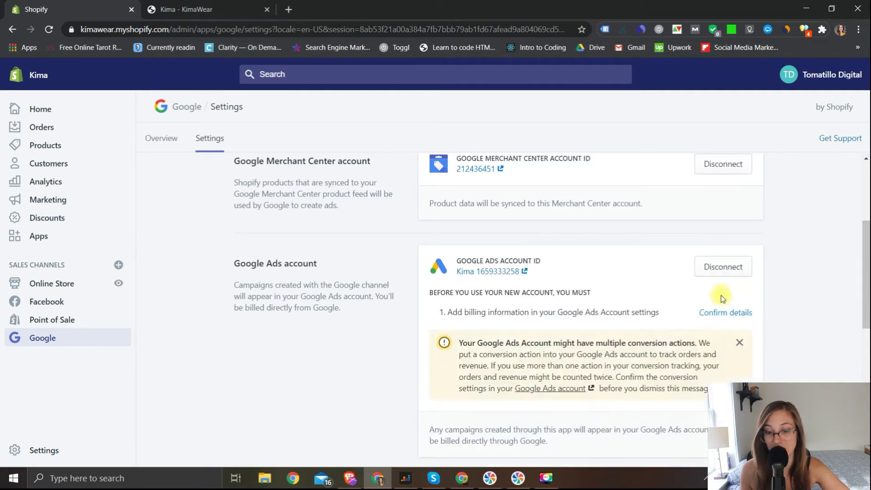
Review the Google Ads billing and conversion notices, the product feed settings and the product settings, and reload the page
drag(459, 343, 728, 419)
click(728, 380)
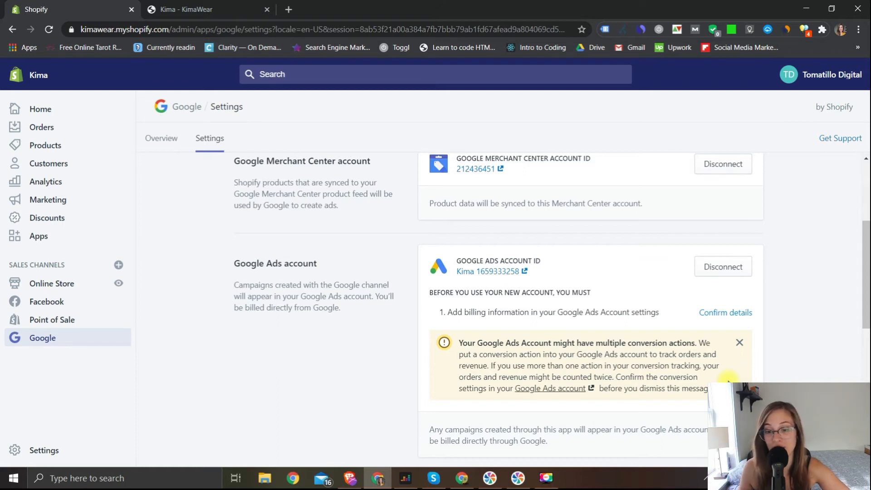
drag(431, 294, 550, 306)
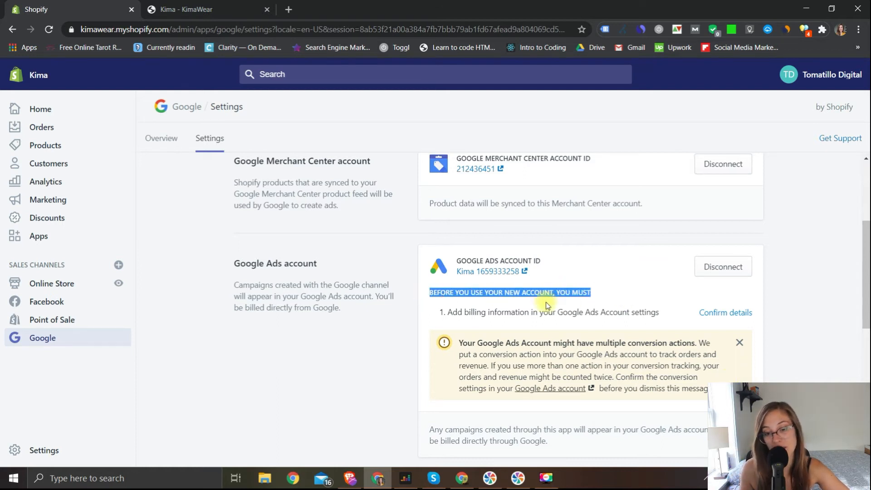
click(540, 300)
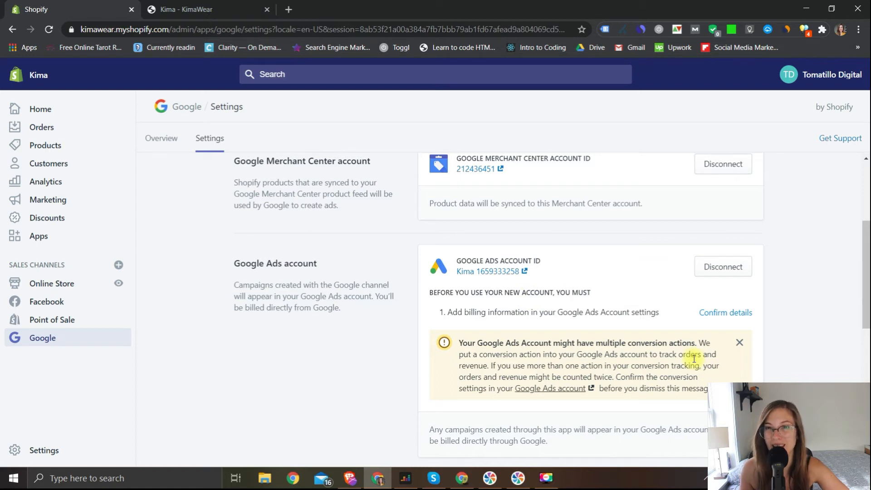
scroll(693, 358, down, 5)
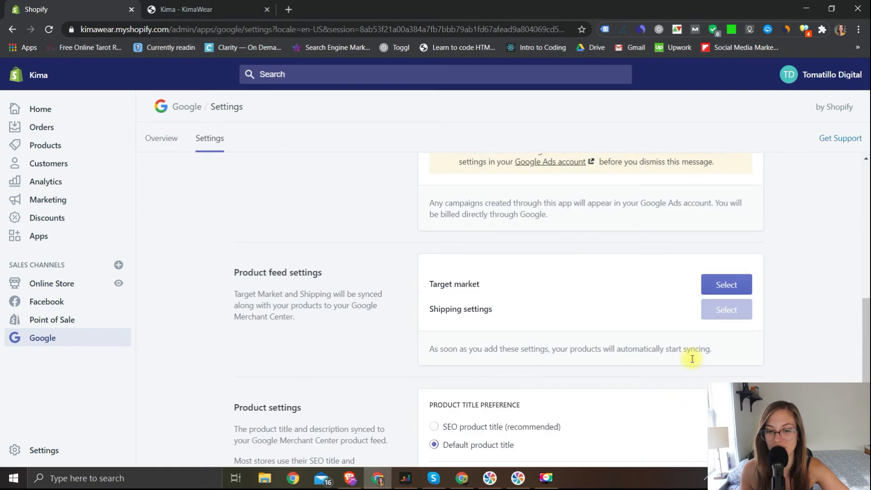
scroll(692, 358, up, 5)
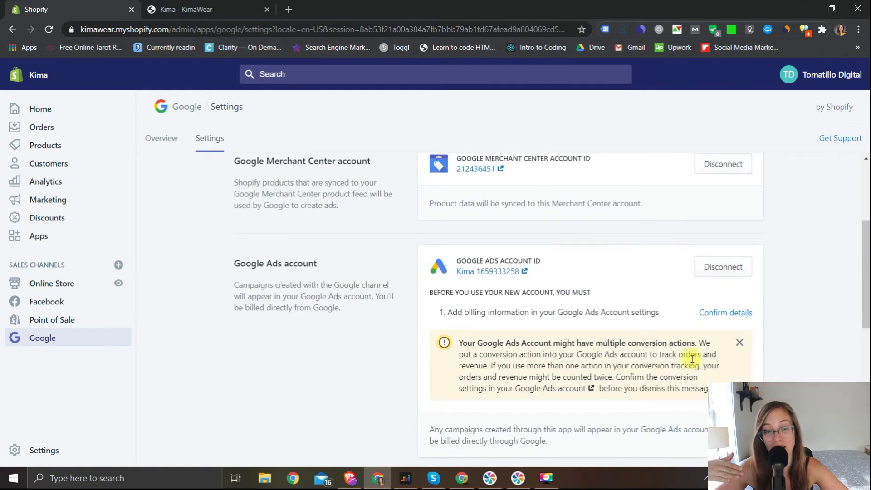
scroll(692, 359, down, 5)
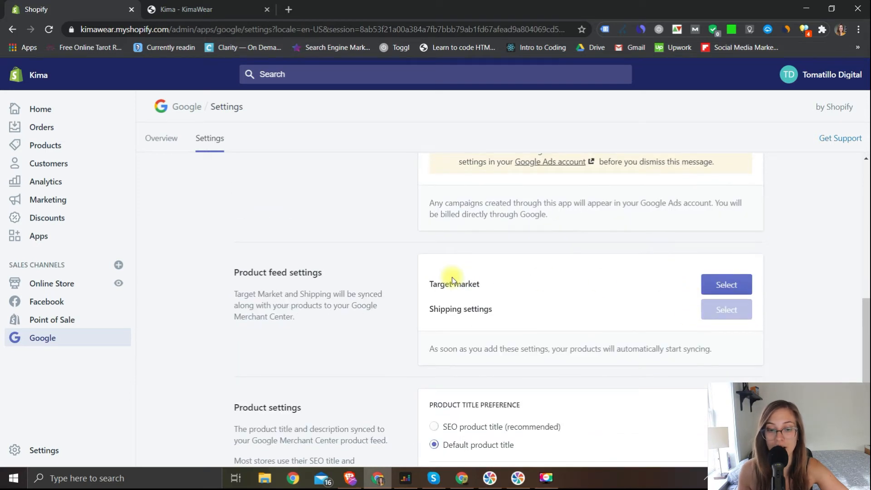
scroll(452, 277, down, 3)
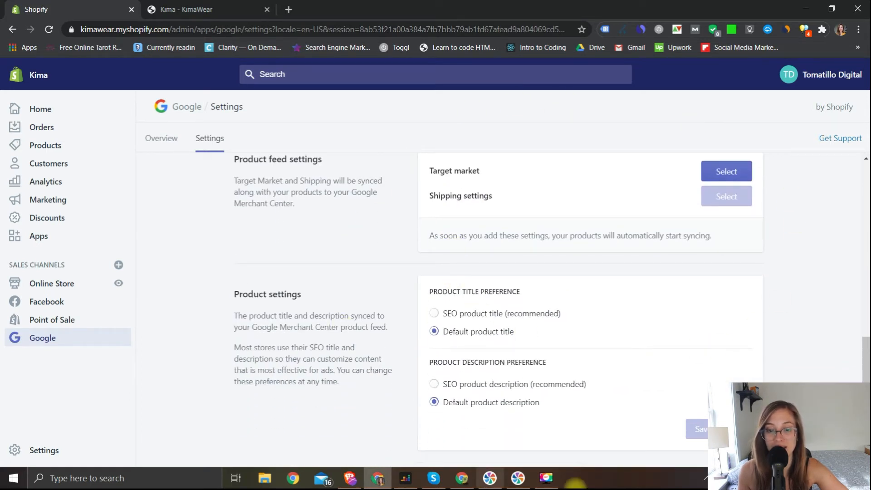
scroll(731, 379, down, 1)
scroll(682, 365, up, 4)
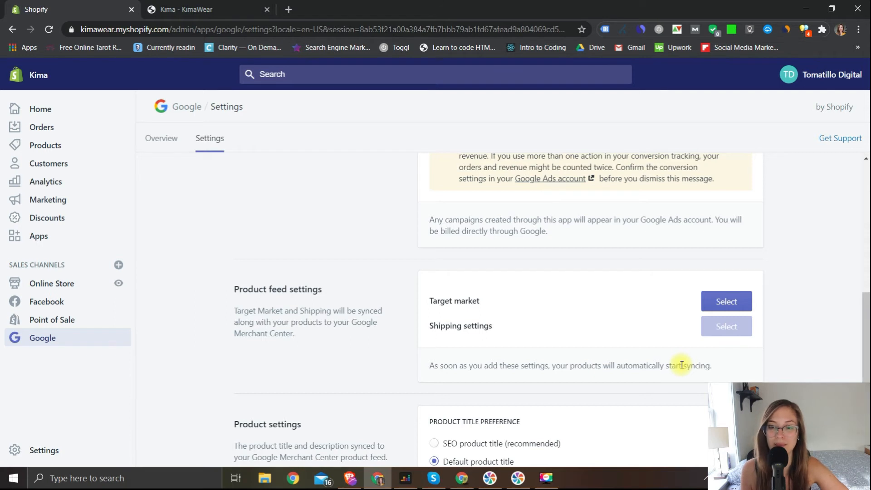
scroll(380, 308, down, 1)
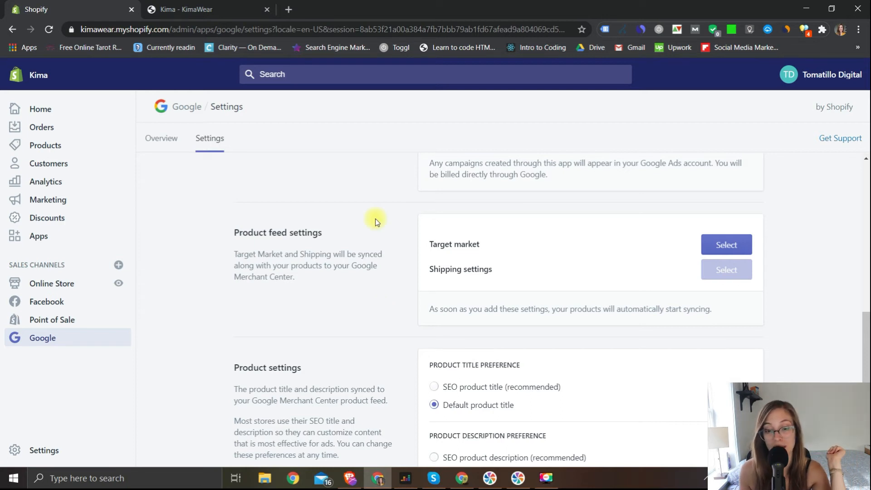
click(53, 29)
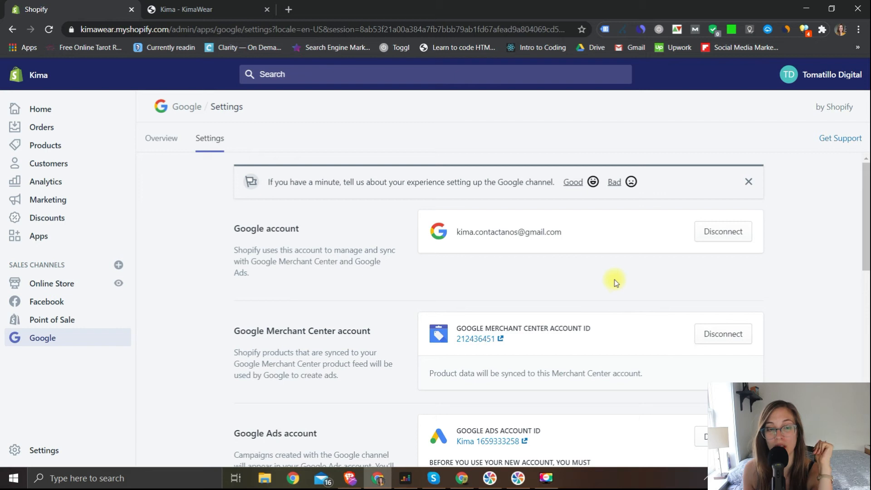
Enable Google Tag Assistant on the kimawear.com storefront, reload the page and display its tag analysis
click(212, 6)
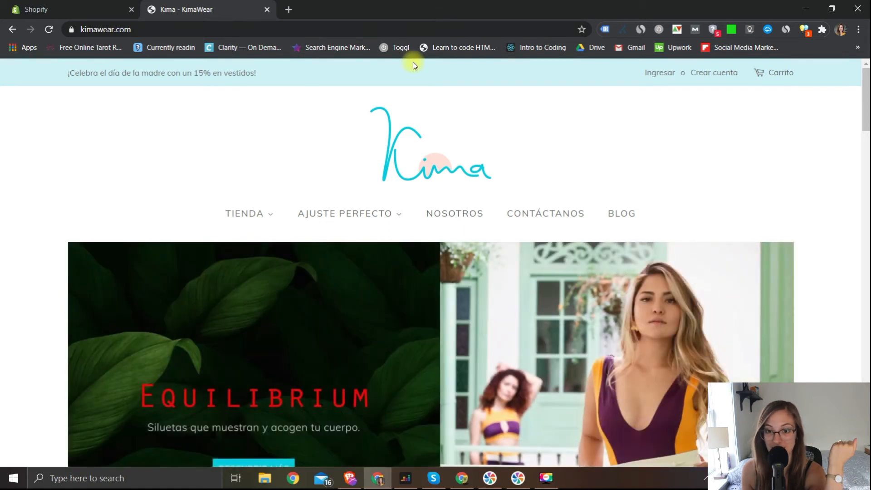
click(606, 29)
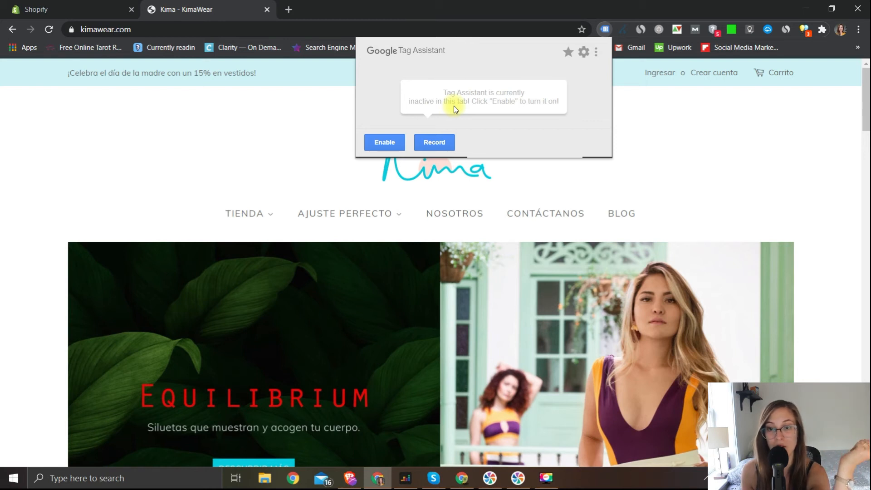
click(605, 29)
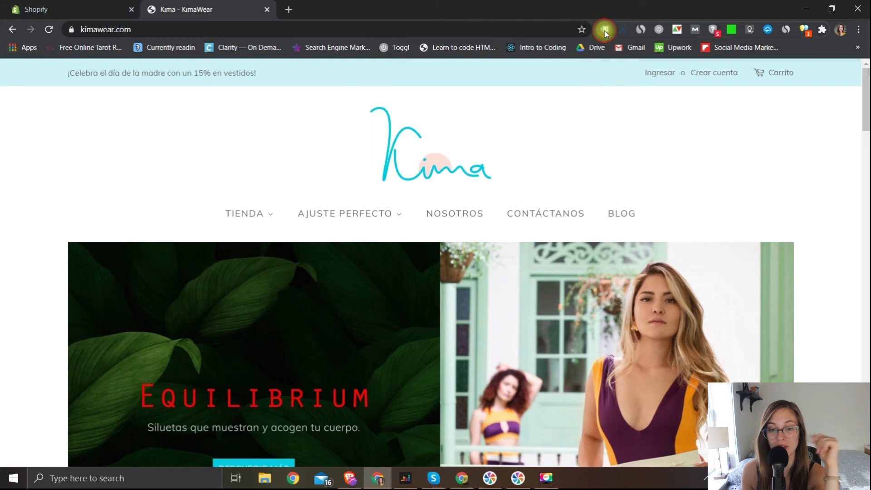
click(605, 29)
click(385, 143)
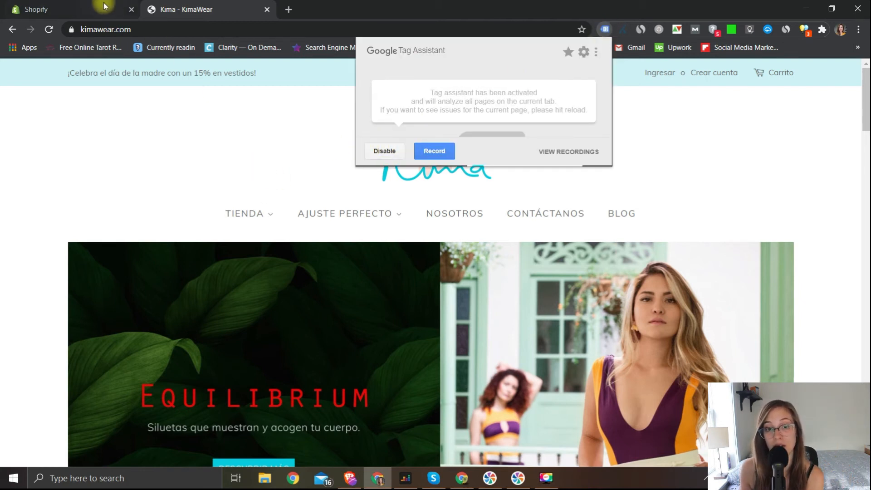
click(49, 30)
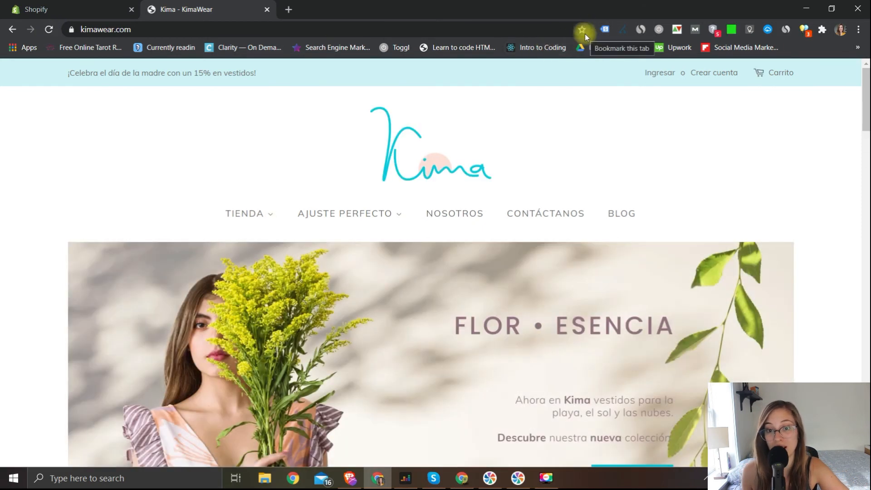
click(605, 30)
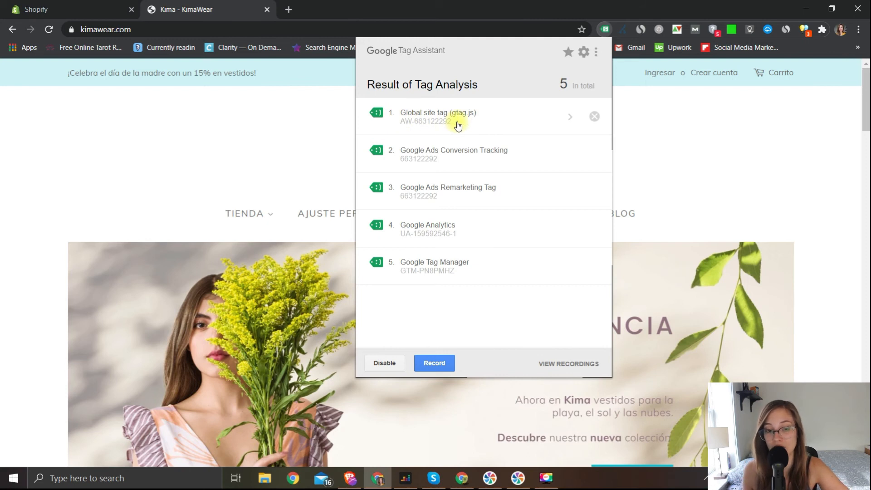
Examine the Tag Assistant analysis on the storefront's Ajuste Perfecto and Blog pages, and return to the Google channel settings in Shopify
click(341, 216)
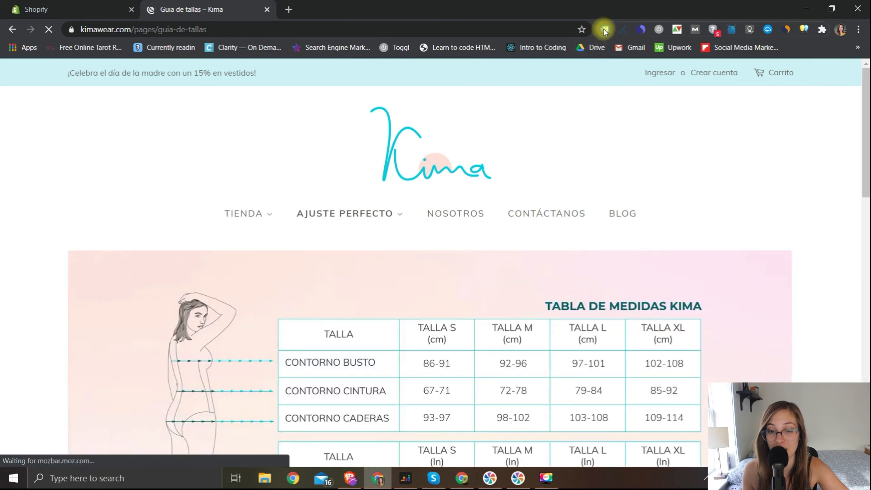
click(605, 30)
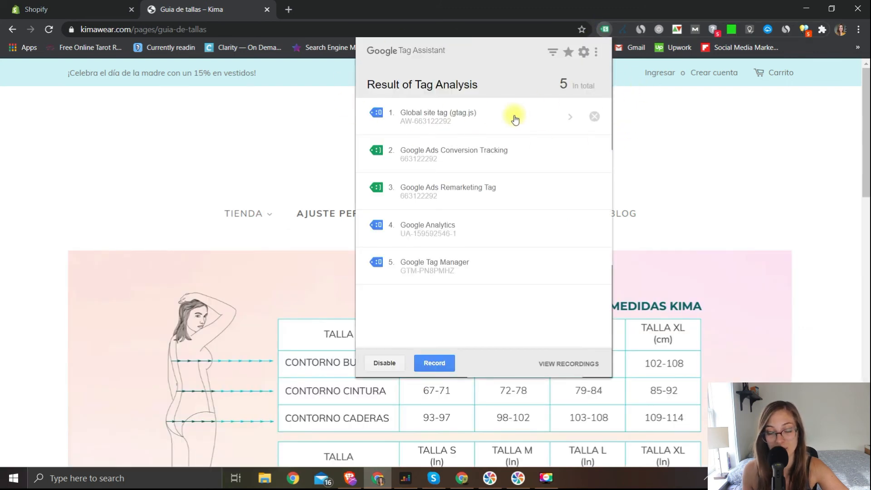
click(630, 216)
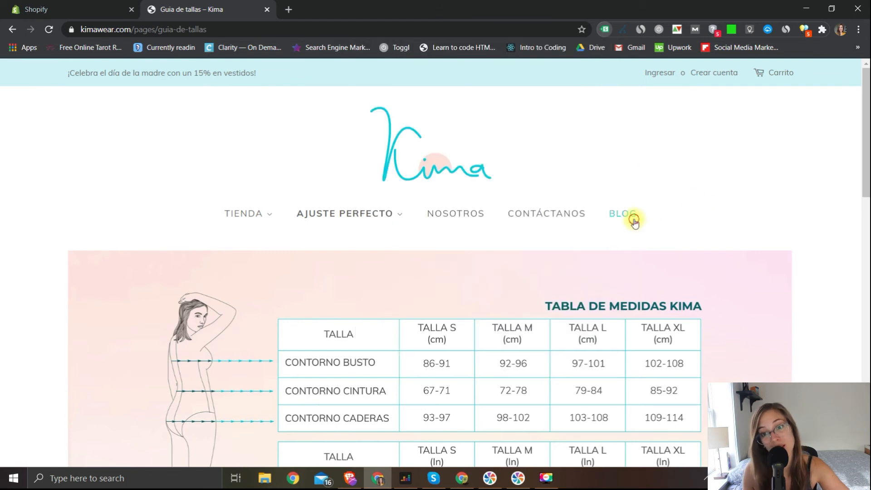
click(604, 30)
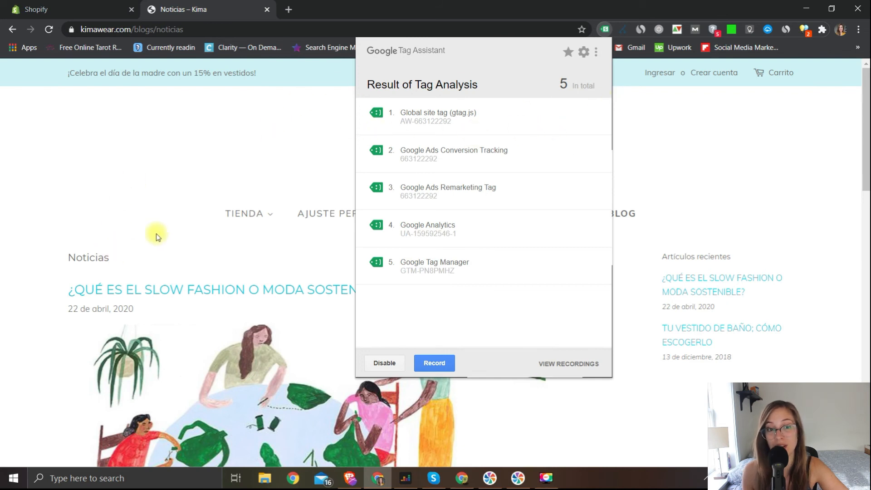
click(150, 219)
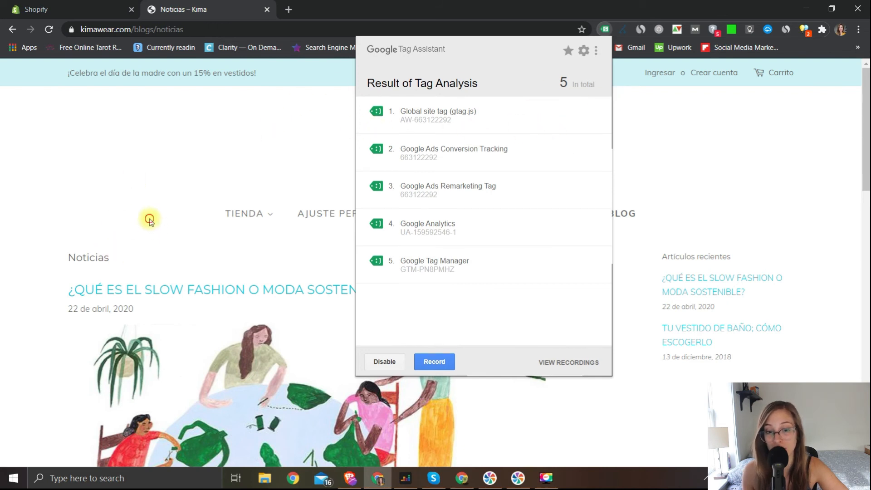
click(70, 6)
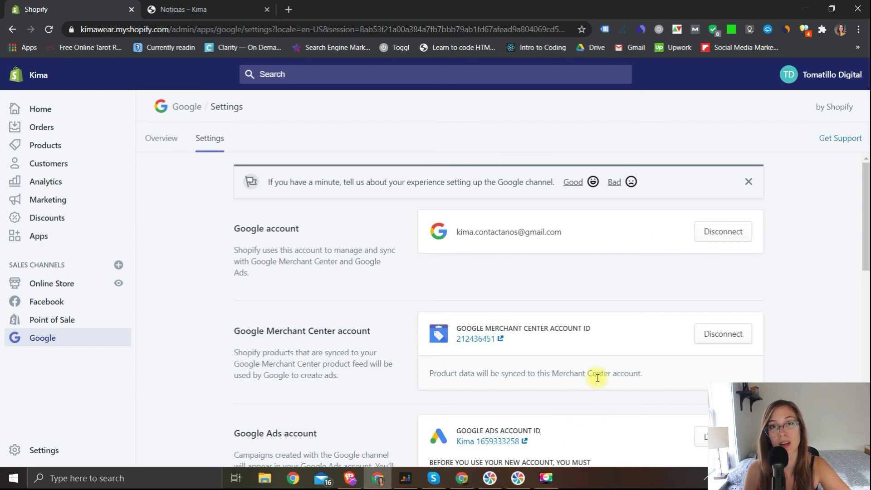